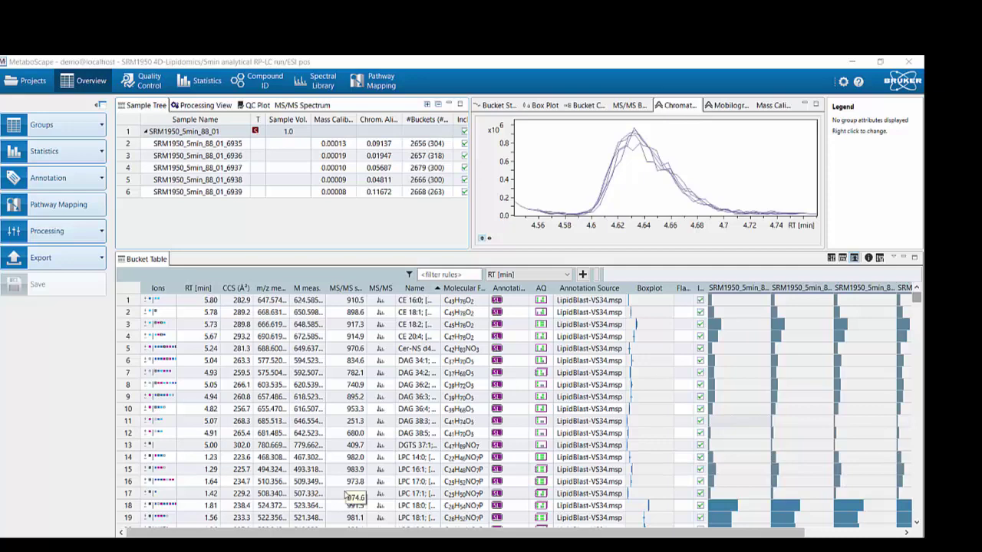
# Add a filter rule on 'm/z meas.' for 744 to the bucket table
pyautogui.click(918, 305)
pyautogui.moveTo(918, 304); pyautogui.dragTo(917, 295)
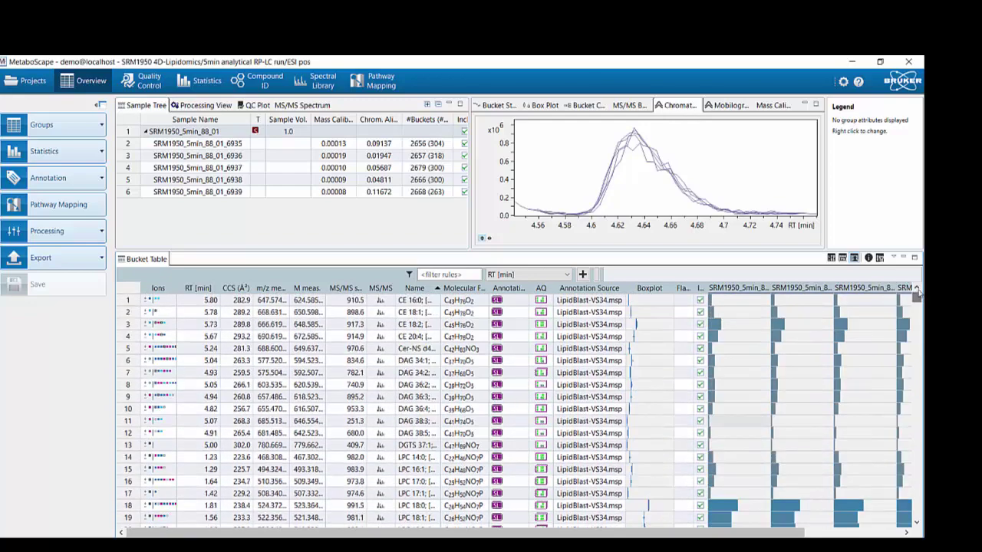
pyautogui.click(438, 275)
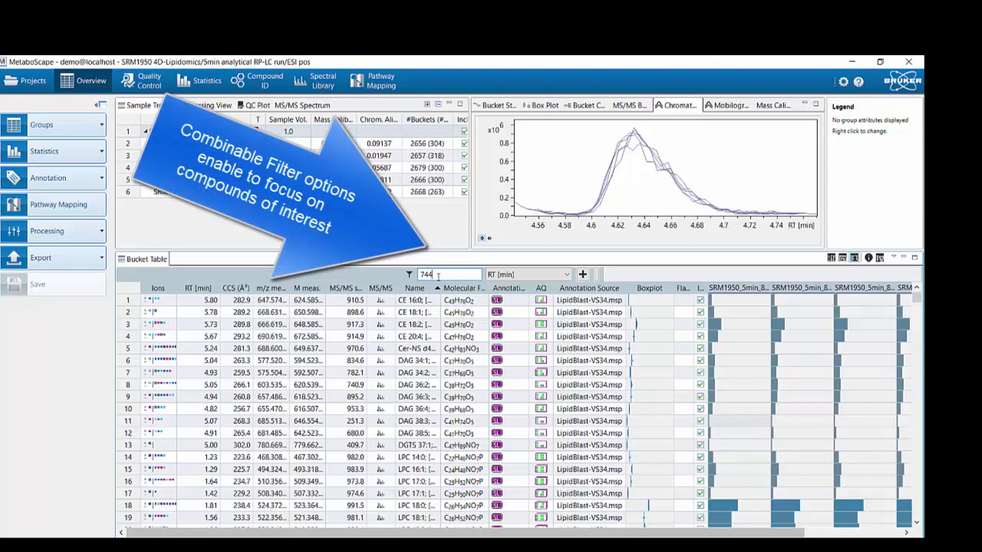
pyautogui.click(507, 274)
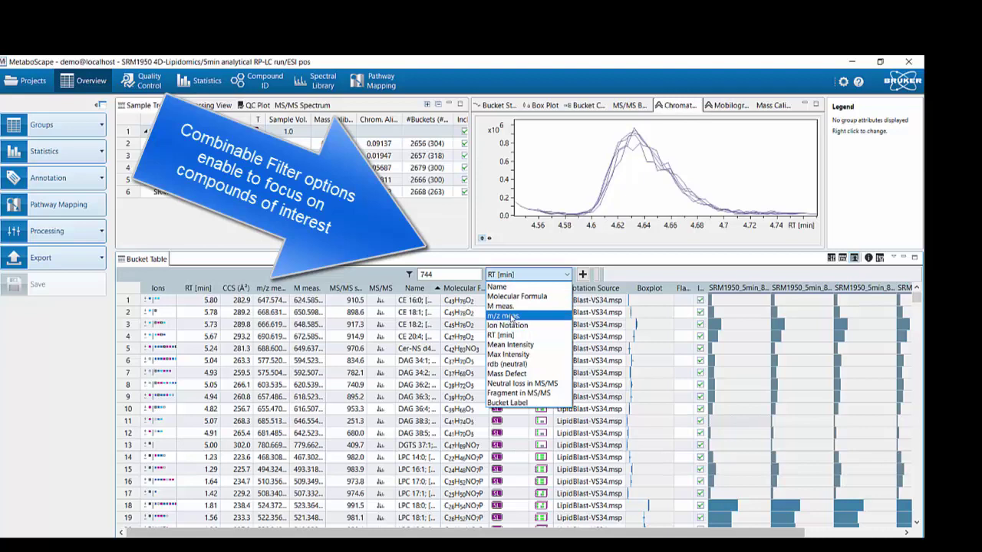
pyautogui.click(512, 319)
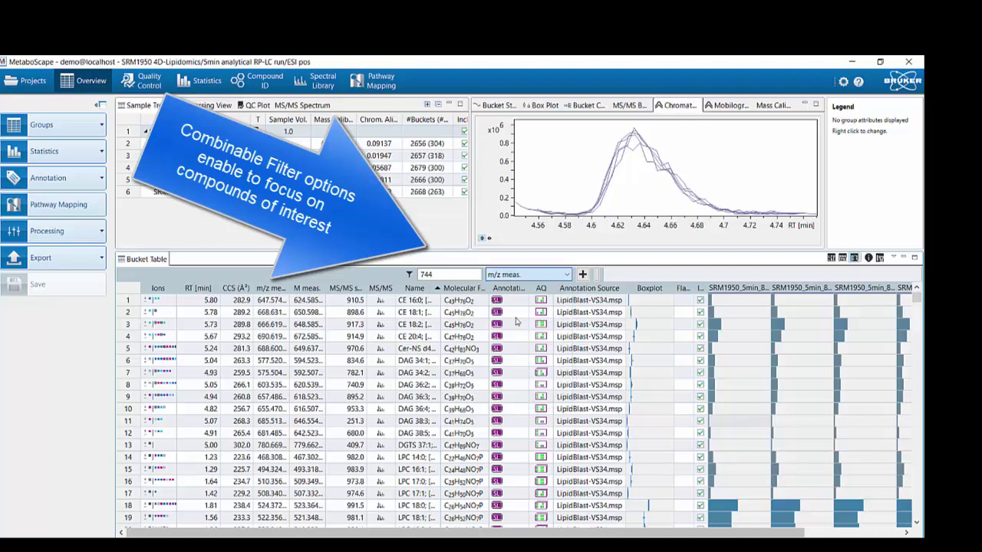
pyautogui.click(583, 275)
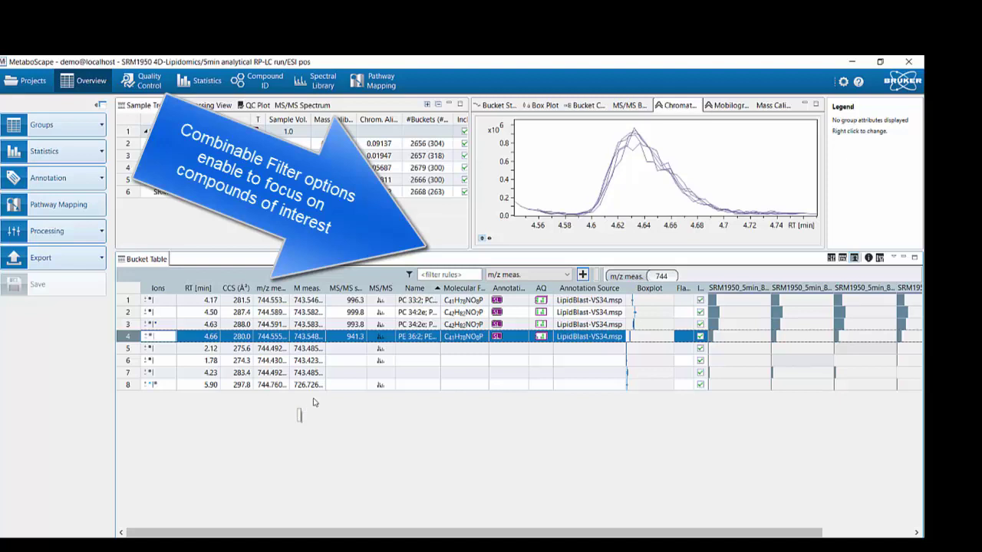
# Add an RT [min] 4-5 filter, then view the PC 34:2e and PE 36:2 chromatograms
pyautogui.click(446, 274)
pyautogui.click(508, 275)
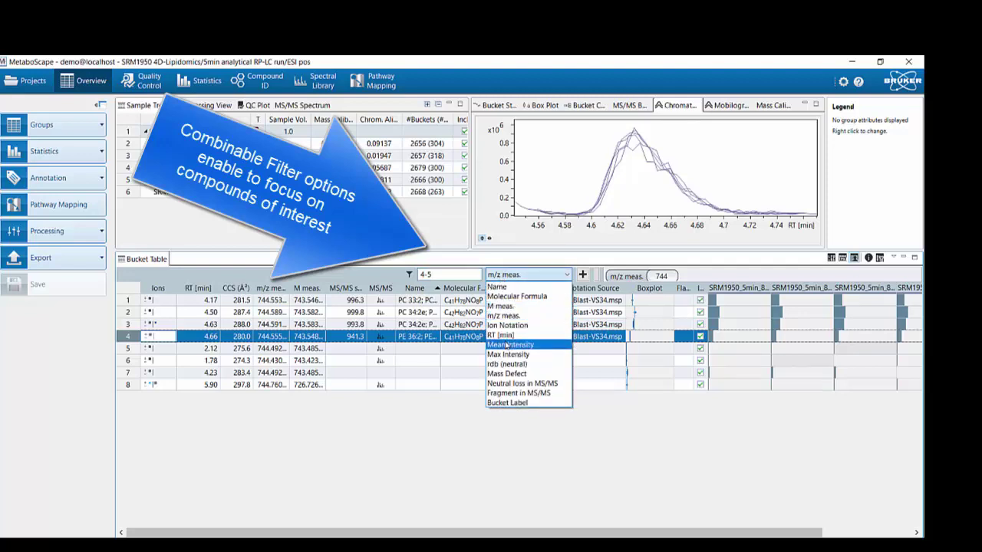
pyautogui.click(500, 336)
pyautogui.click(583, 275)
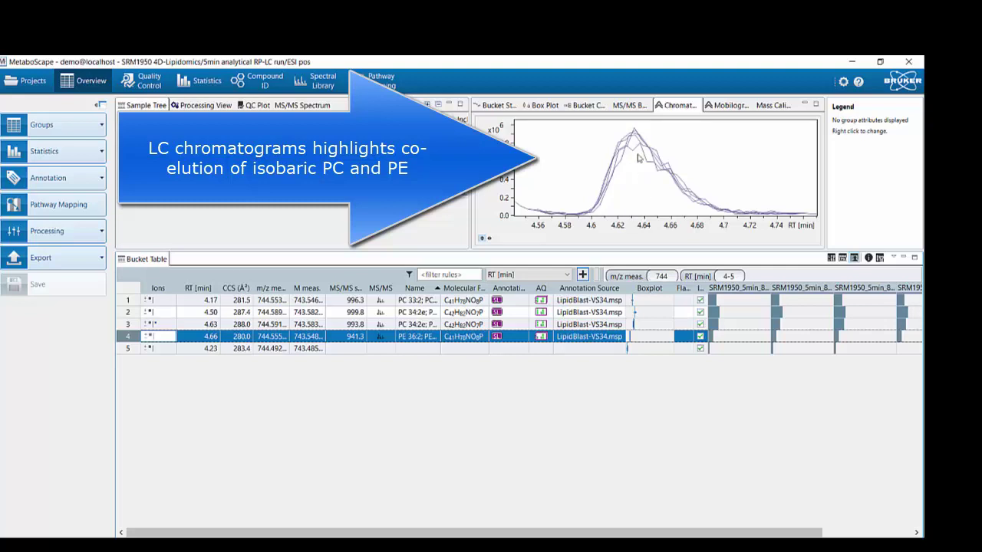
pyautogui.click(411, 326)
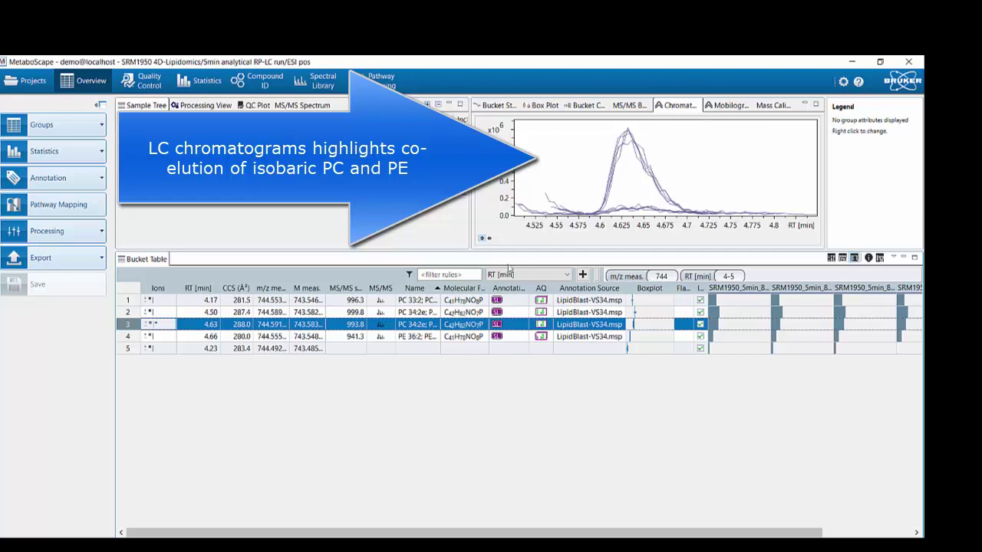
pyautogui.click(437, 337)
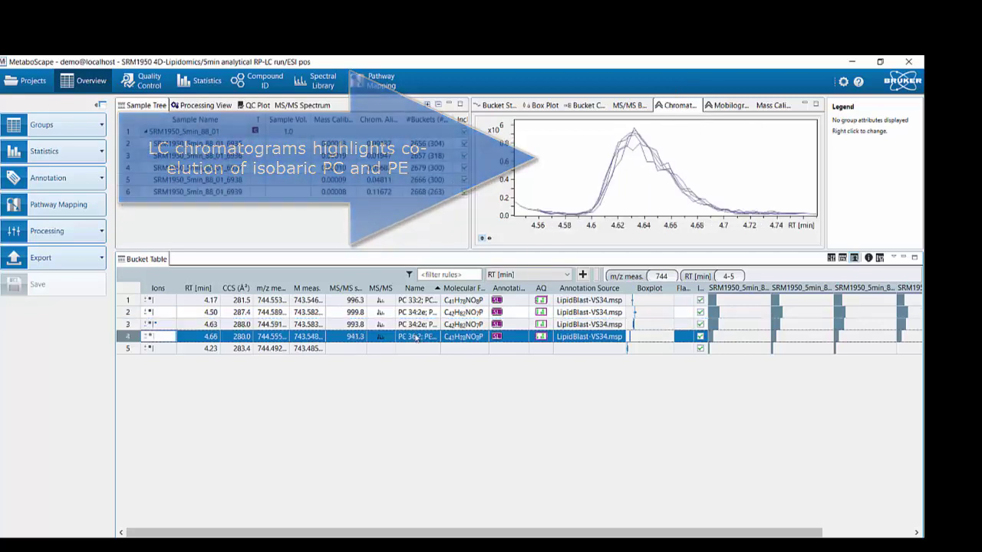
# Show the MS/MS spectrum of the PC 34:2e feature in row 3
pyautogui.click(311, 106)
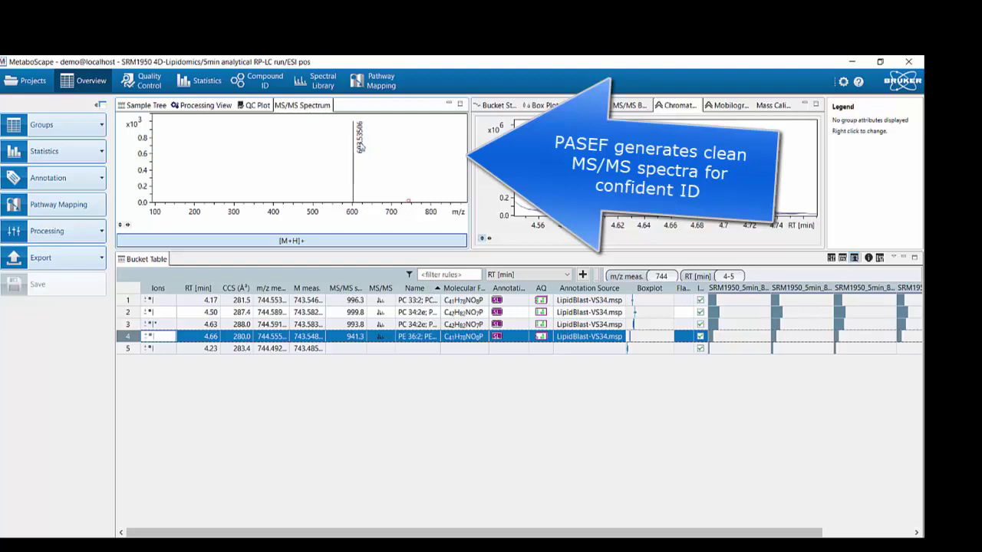
pyautogui.click(417, 328)
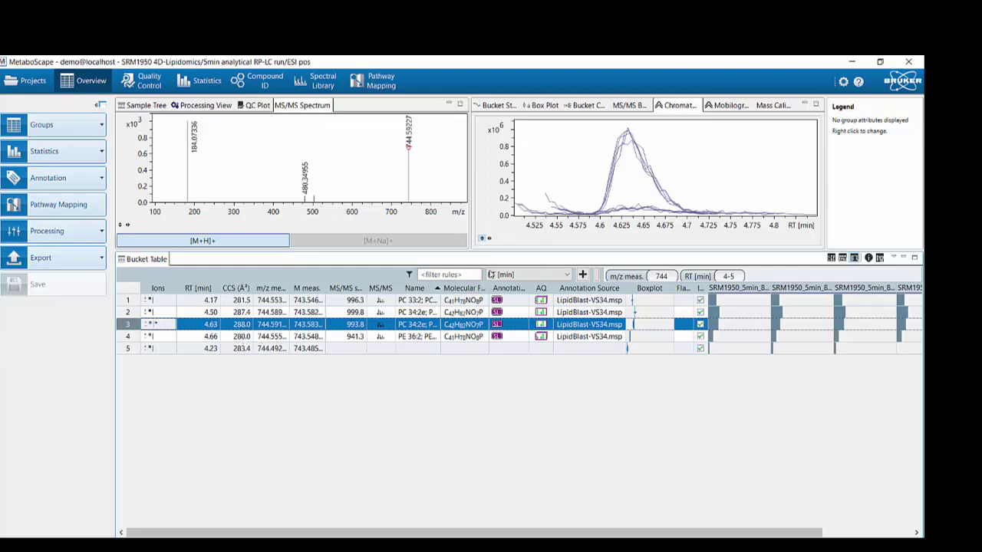
pyautogui.click(727, 107)
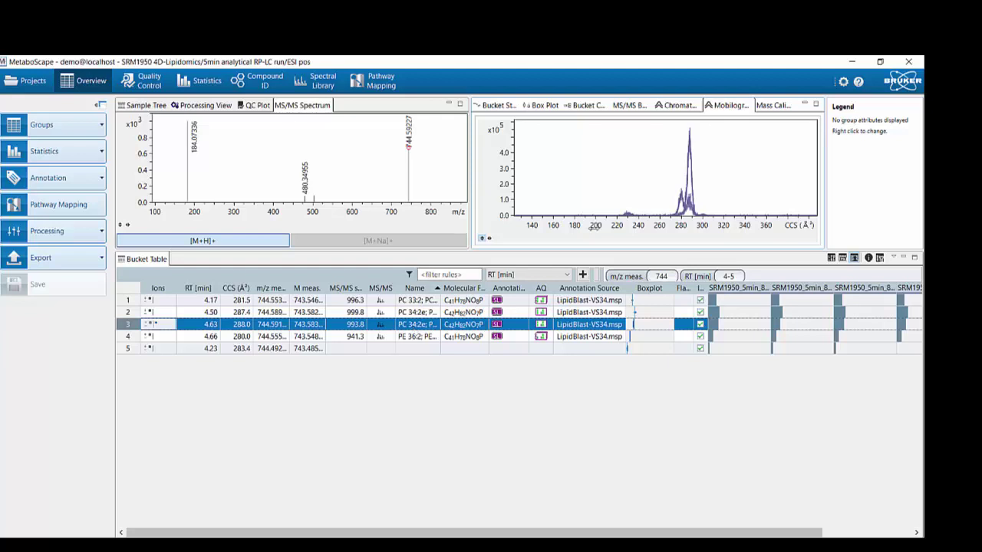
pyautogui.rightClick(638, 179)
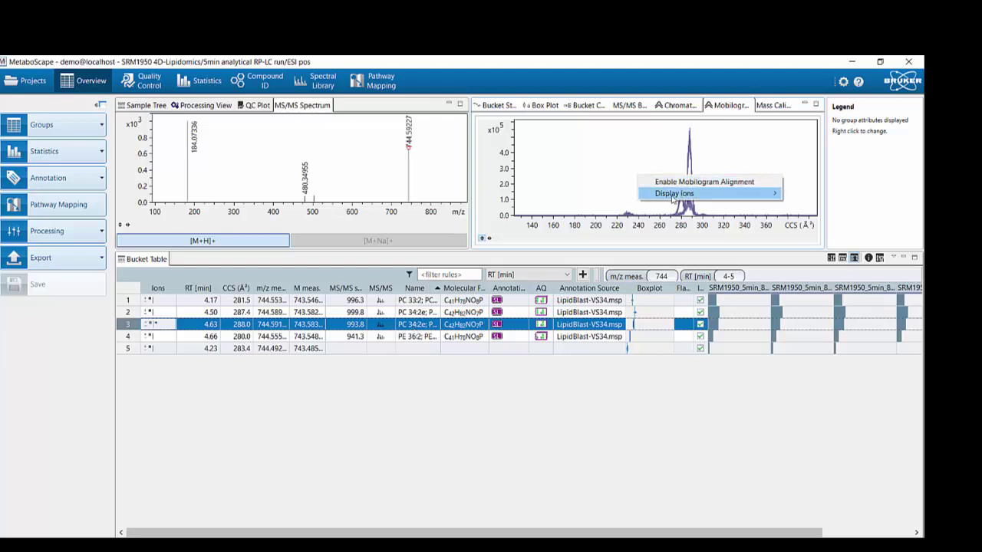
pyautogui.moveTo(674, 195)
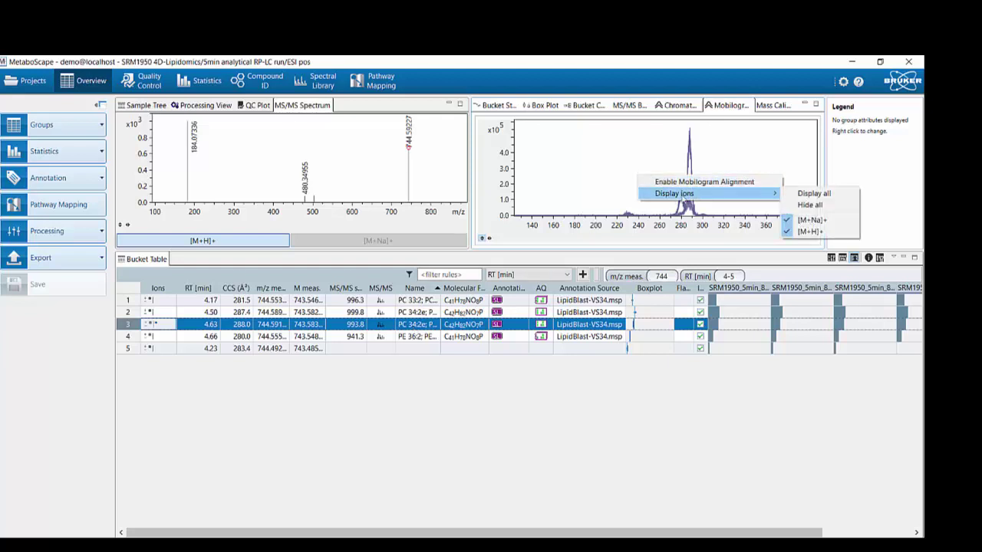
pyautogui.click(814, 221)
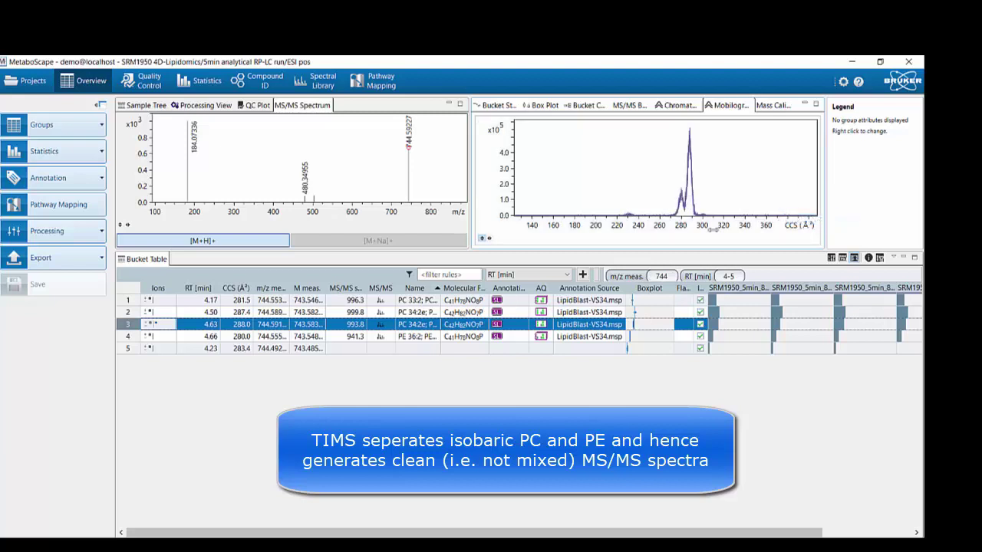
pyautogui.scroll(5, 691, 225)
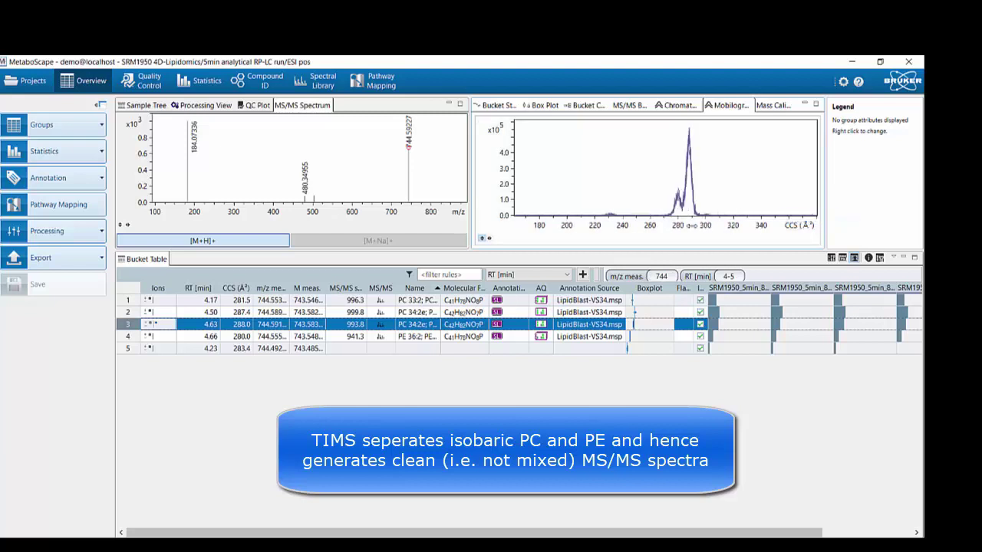
pyautogui.scroll(2, 690, 225)
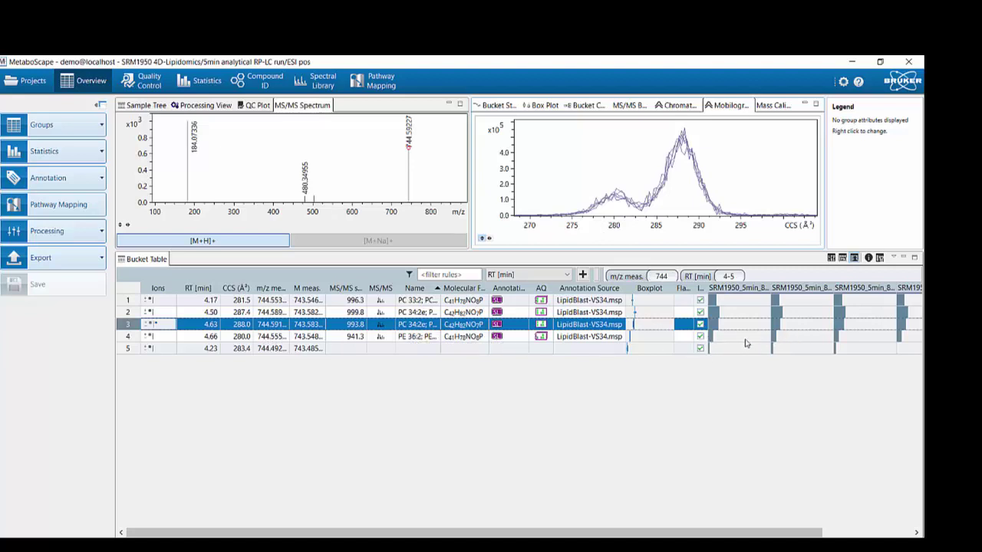
pyautogui.moveTo(712, 342)
pyautogui.moveTo(677, 151)
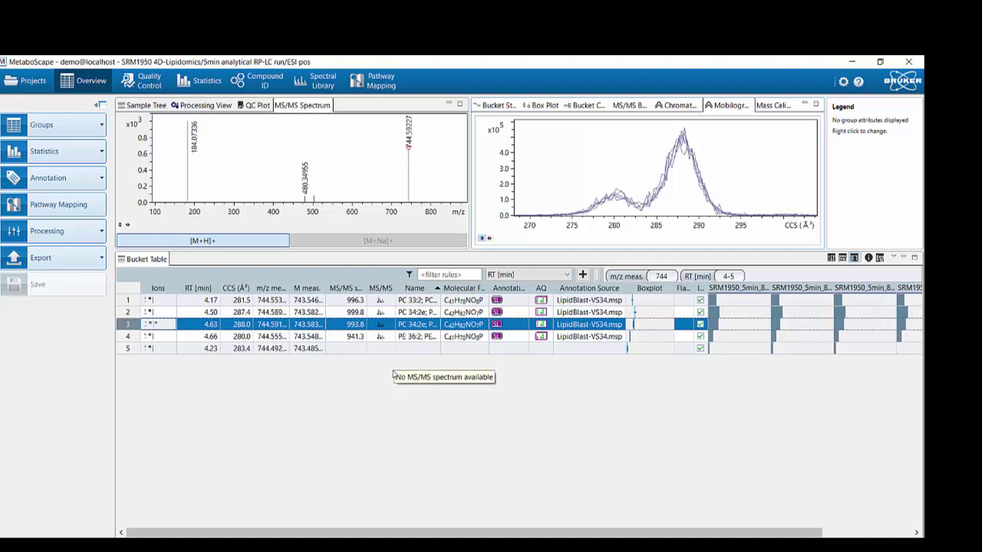
# Search Compound Crawler by name for PC 34:2e and request CCS prediction for its AnalyteDB match
pyautogui.rightClick(281, 327)
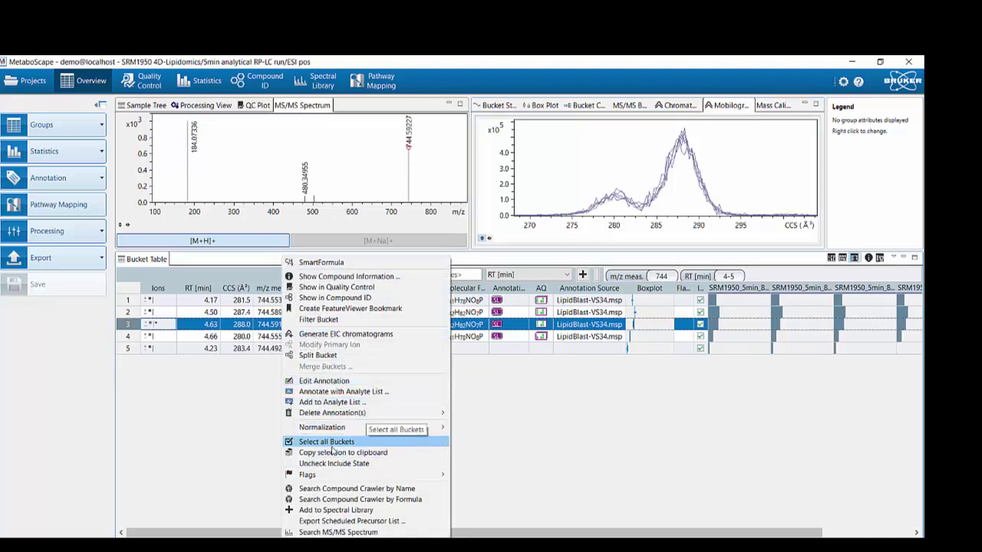
pyautogui.click(348, 488)
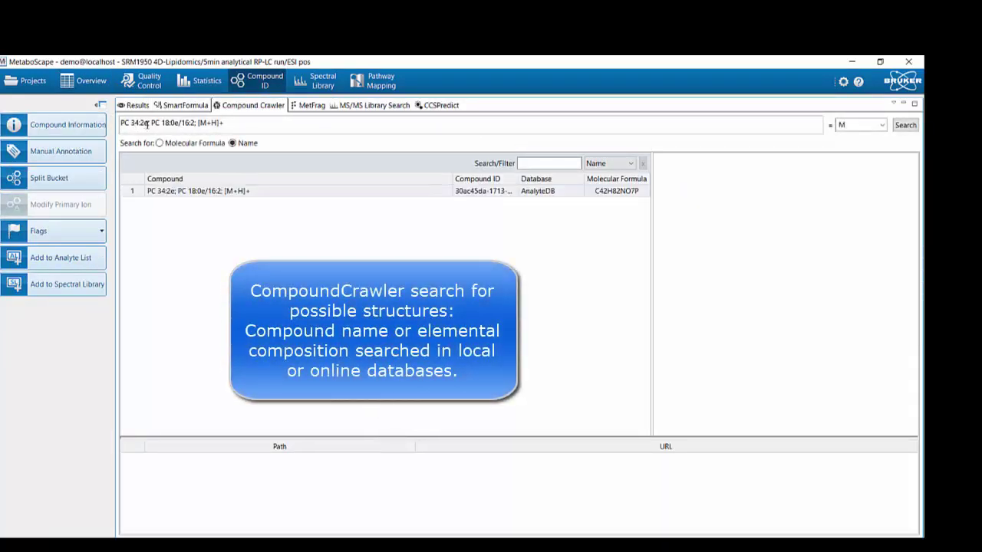
pyautogui.click(212, 193)
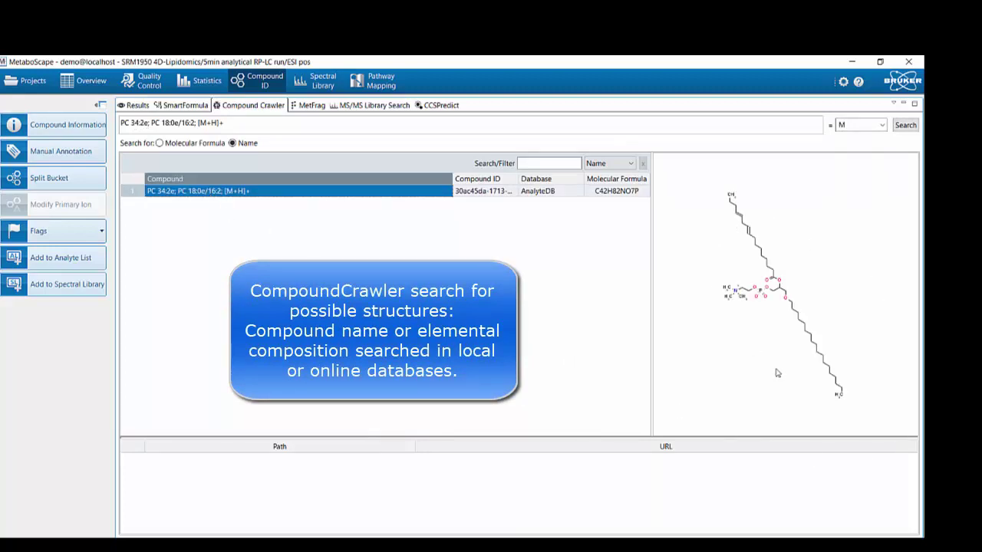
pyautogui.rightClick(294, 195)
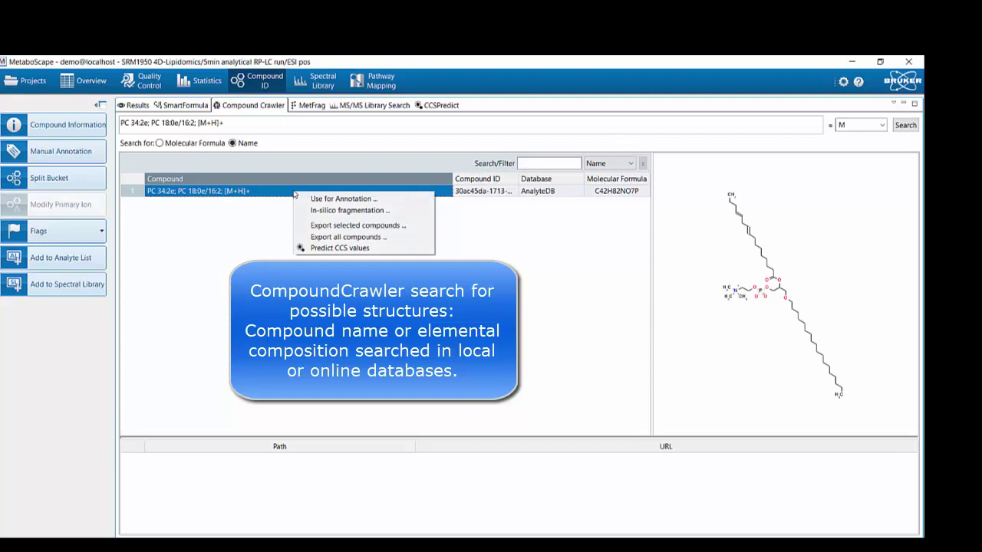
pyautogui.click(318, 249)
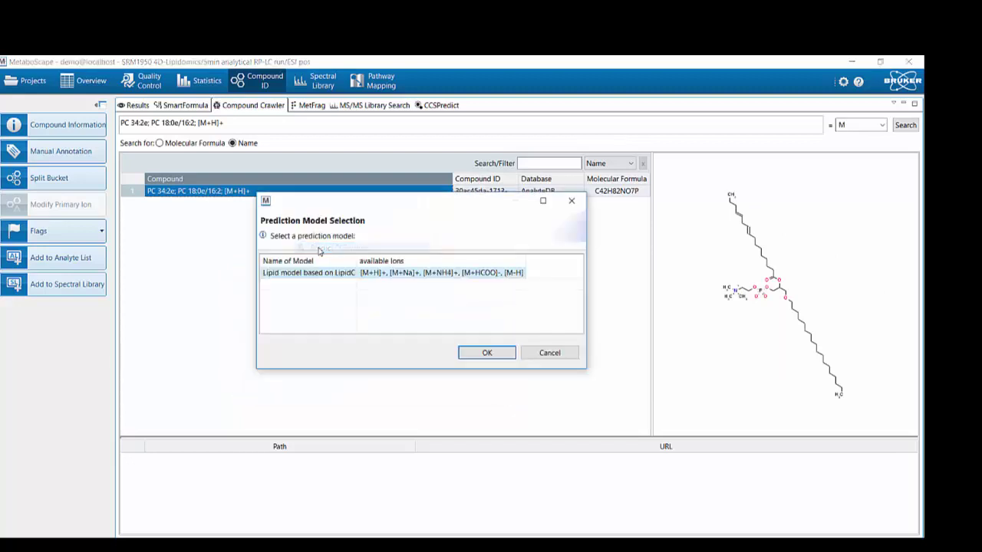
# Predict PC 34:2e CCS with the lipid model, compare [M+H]+ and [M+Na]+ against measured values
pyautogui.click(488, 353)
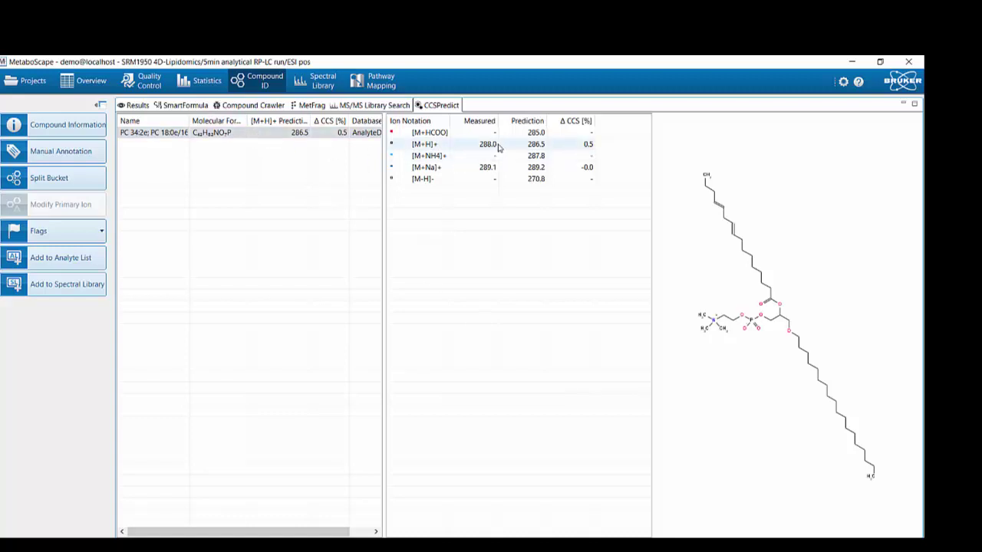
pyautogui.click(435, 149)
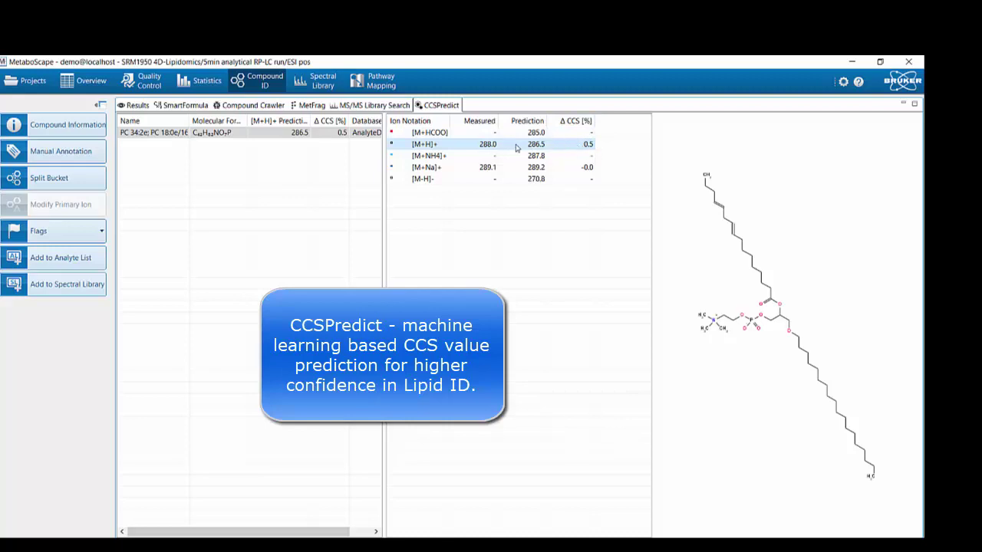
pyautogui.click(484, 171)
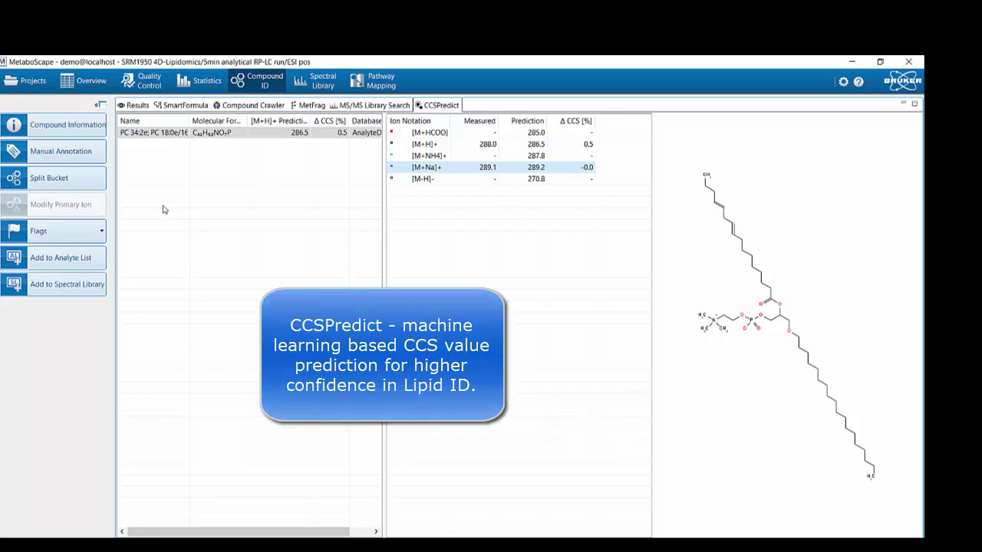
pyautogui.click(138, 136)
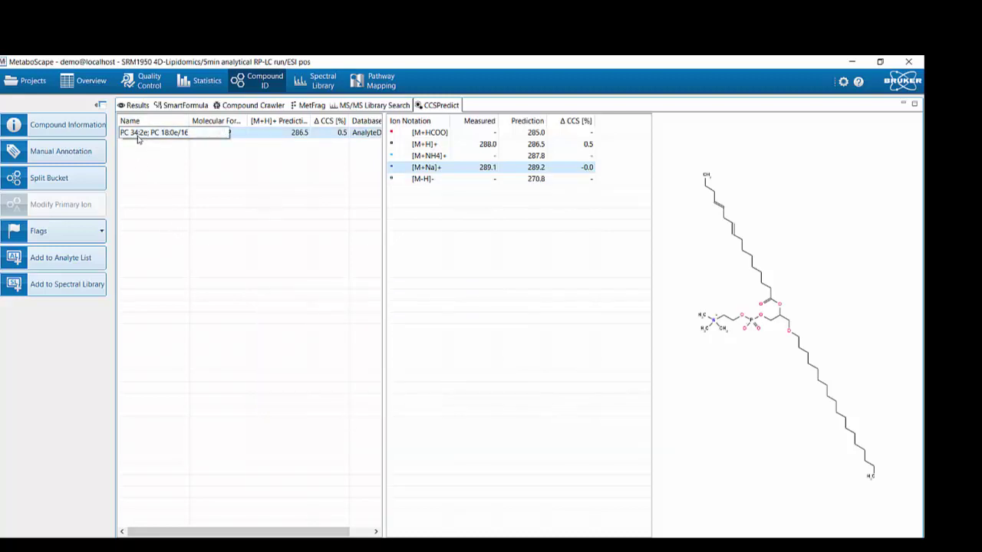
pyautogui.click(86, 81)
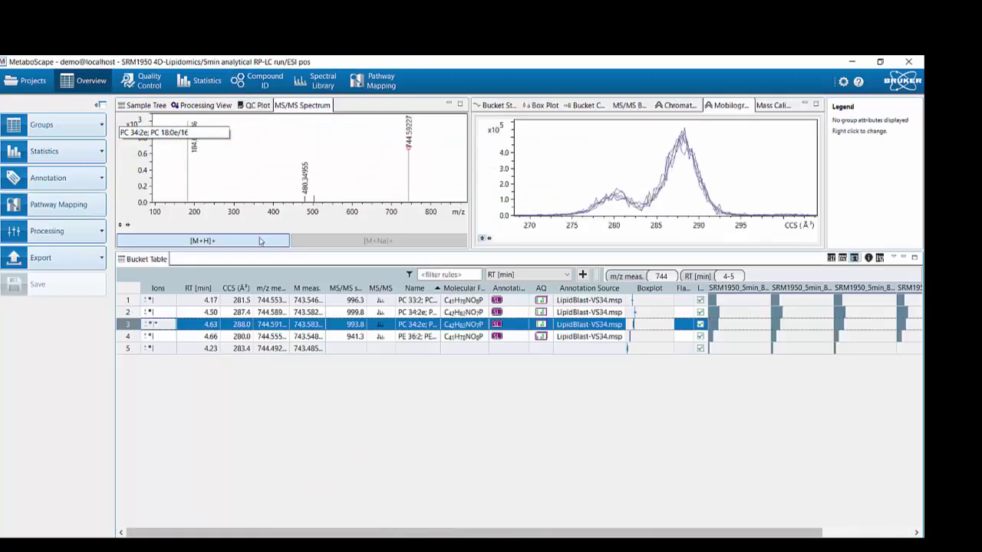
# Search Compound Crawler by name for PE 36:2 and request CCS prediction for the first match
pyautogui.click(410, 337)
pyautogui.rightClick(411, 338)
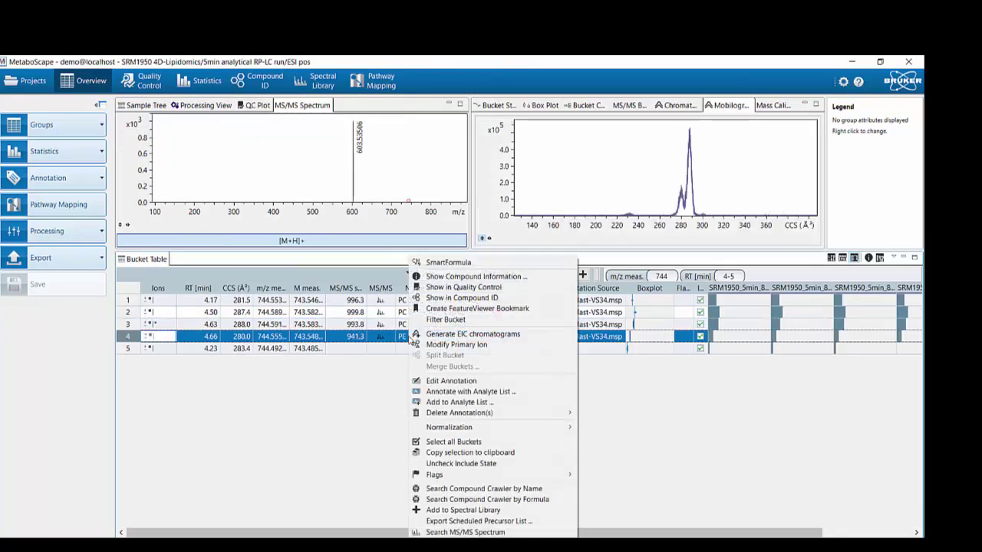
pyautogui.click(461, 490)
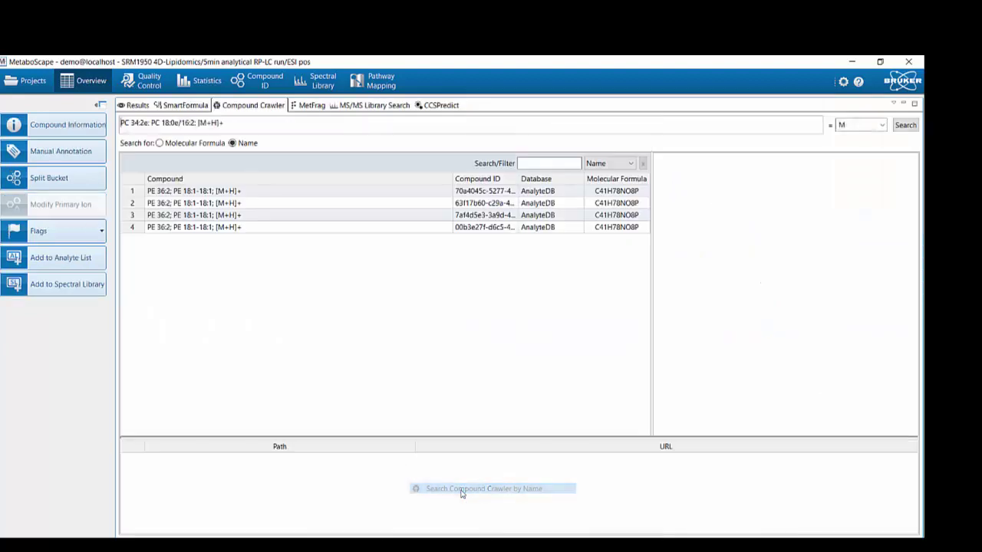
pyautogui.click(216, 193)
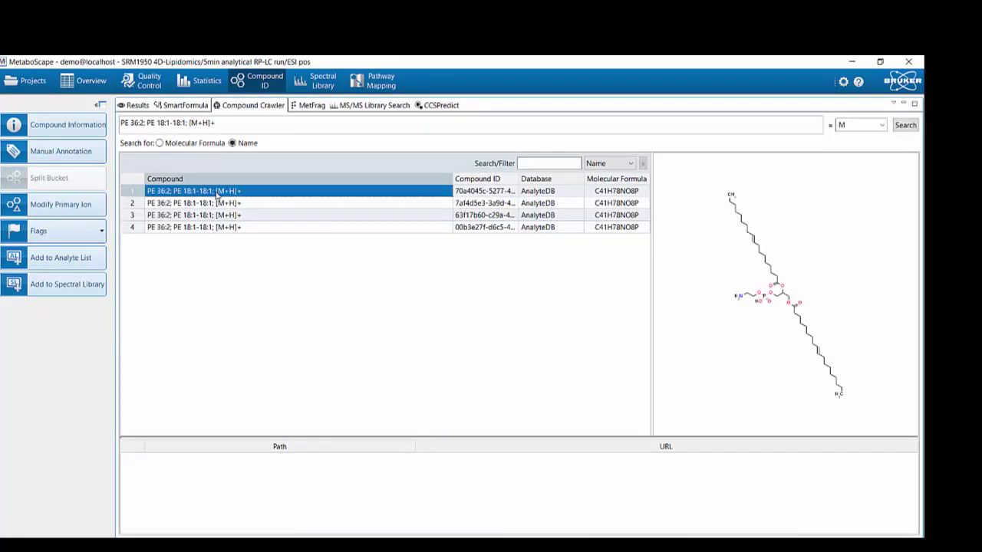
pyautogui.rightClick(175, 196)
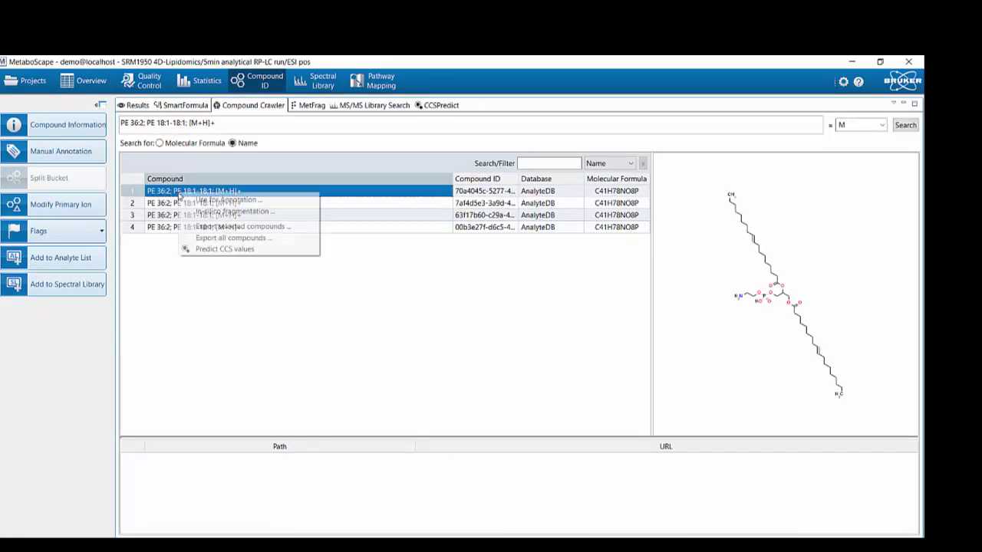
pyautogui.click(221, 251)
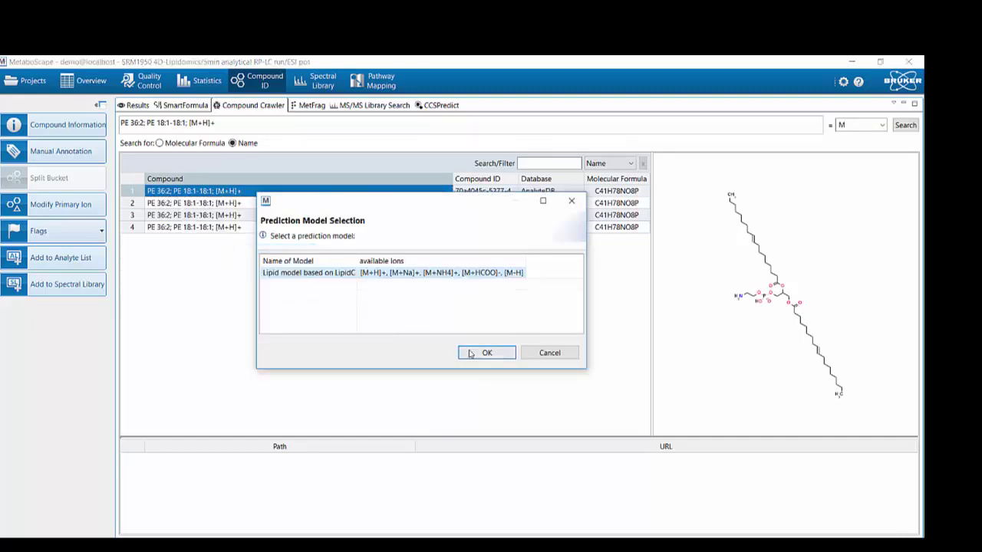
# Predict PE 36:2 CCS with the lipid model, check [M+H]+ and widen the Name column
pyautogui.click(463, 351)
pyautogui.click(480, 145)
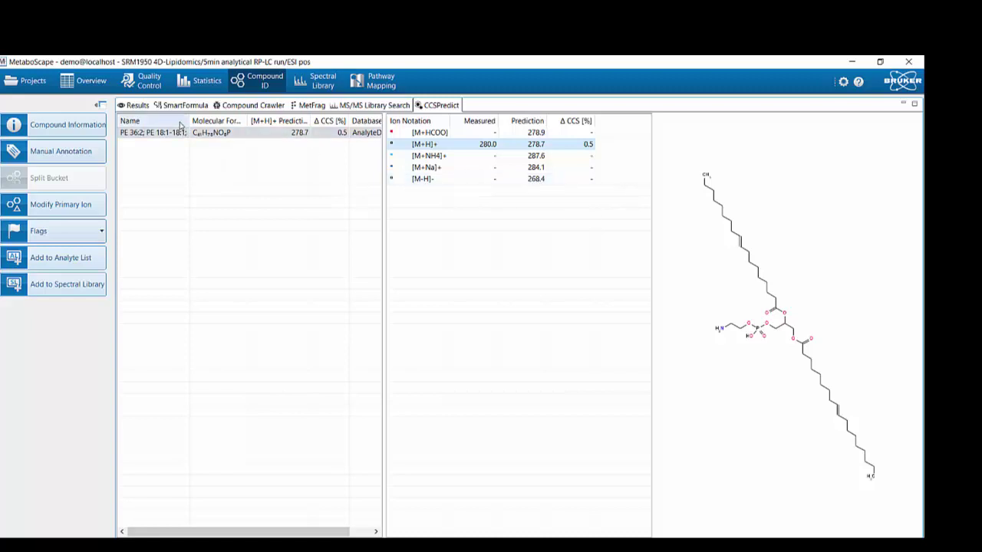
pyautogui.moveTo(190, 121); pyautogui.dragTo(254, 124)
pyautogui.click(231, 132)
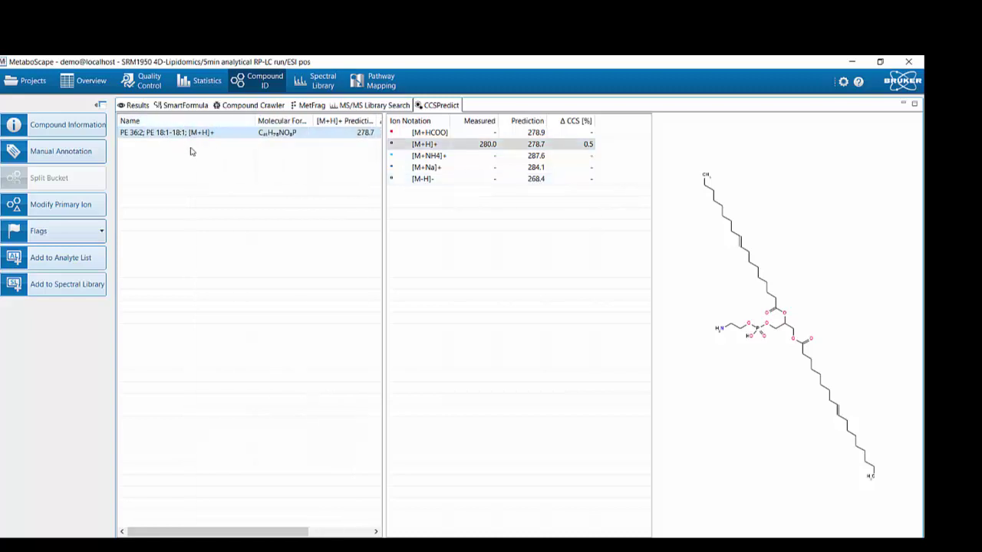